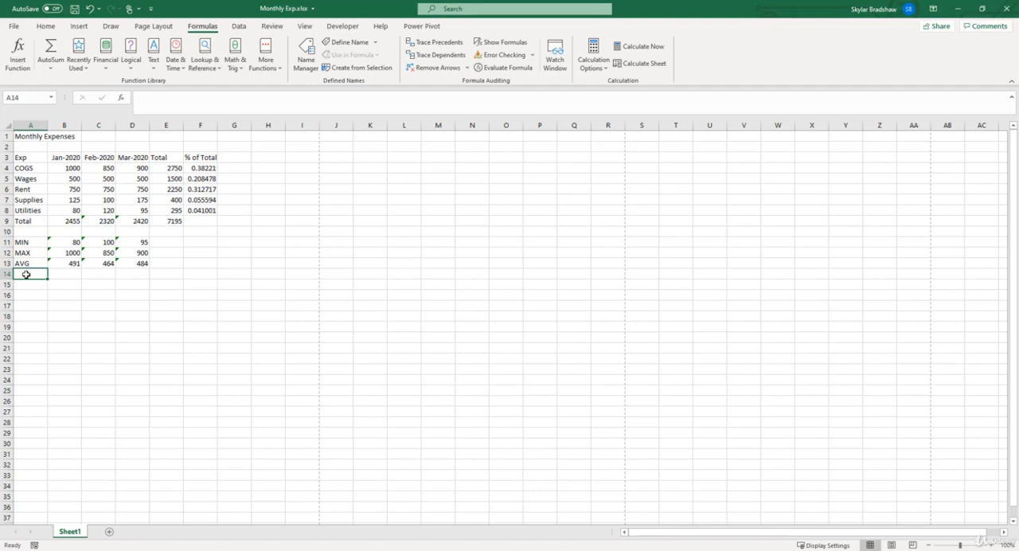
# Step: Label A14 COUNT and use the COUNT function in B14 to count the January expenses in B4:B8
pyautogui.write('COUNT')
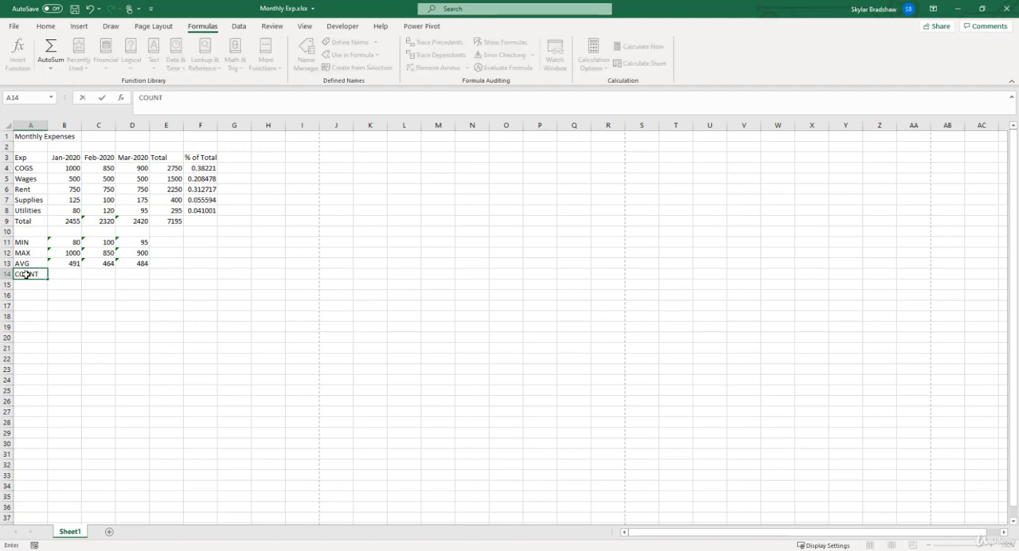
pyautogui.press('Tab')
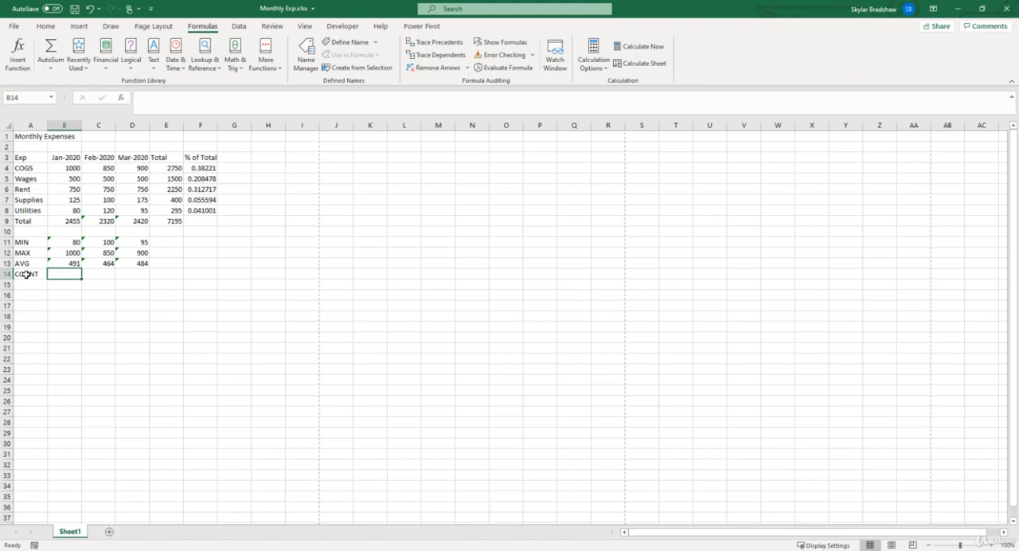
pyautogui.write('=count')
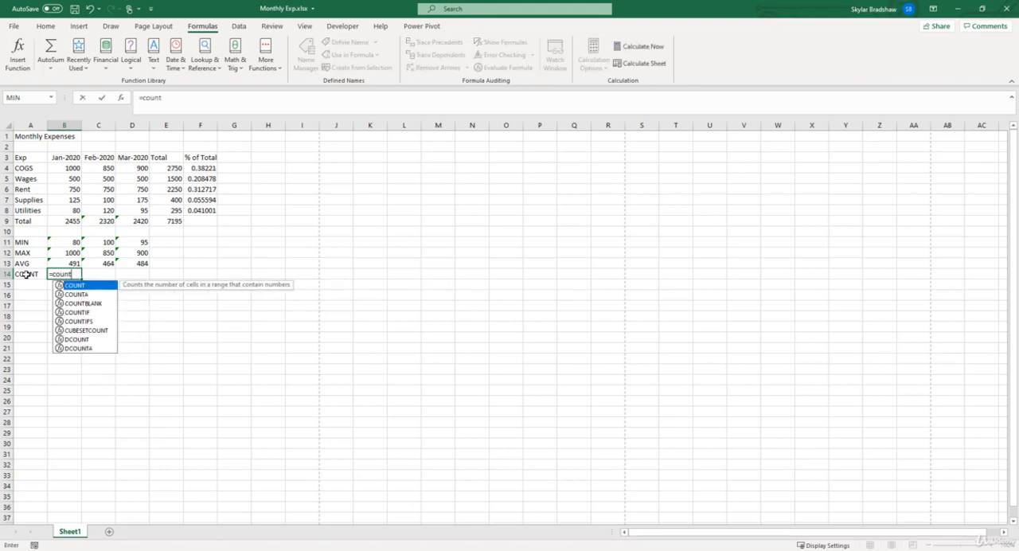
pyautogui.doubleClick(73, 285)
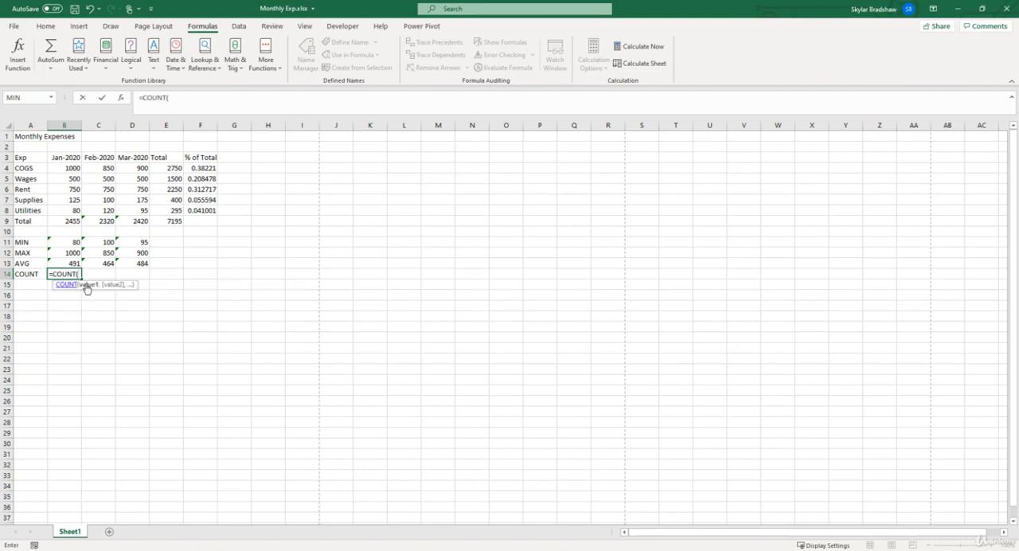
pyautogui.click(123, 103)
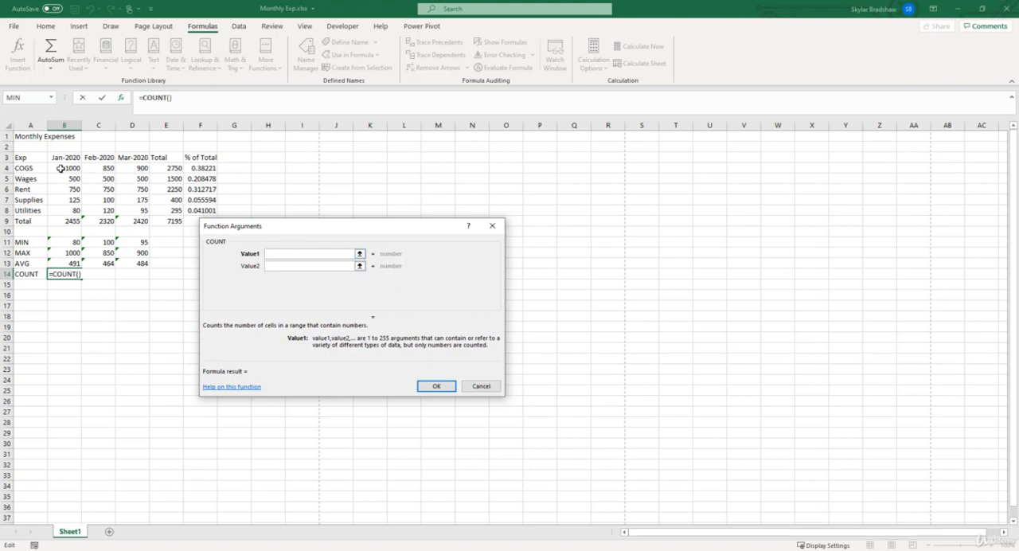
pyautogui.moveTo(61, 168); pyautogui.dragTo(61, 211)
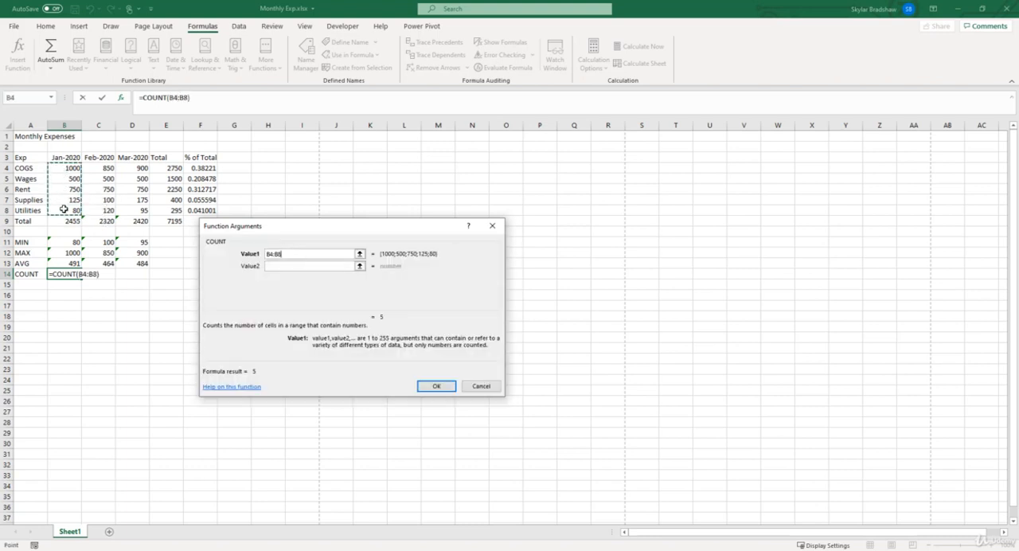
pyautogui.click(437, 386)
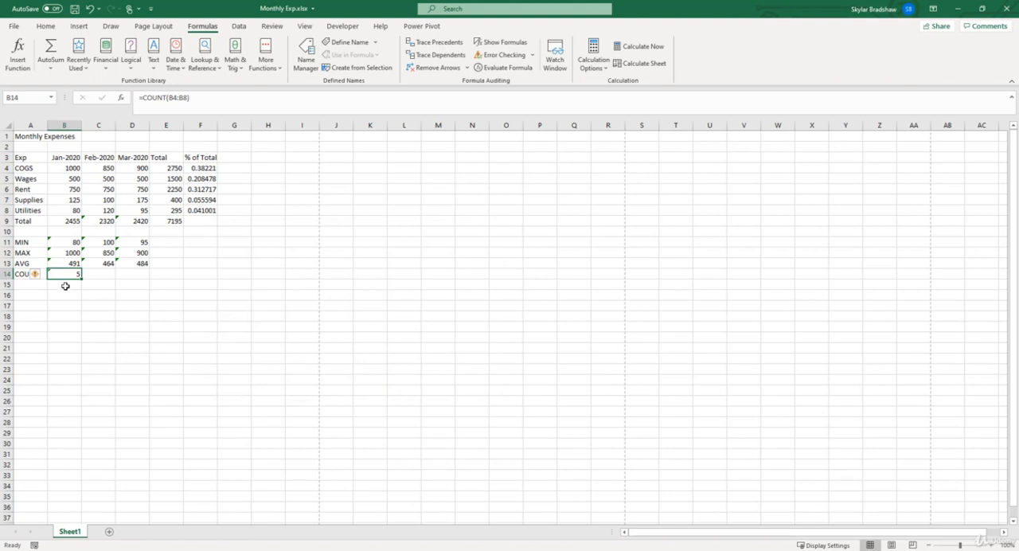
# Step: Go through the January expense cells B4 to B8 covered by the COUNT formula
pyautogui.click(63, 168)
pyautogui.press('Down')
pyautogui.press('Down')
pyautogui.press('Down')
pyautogui.press('Down')
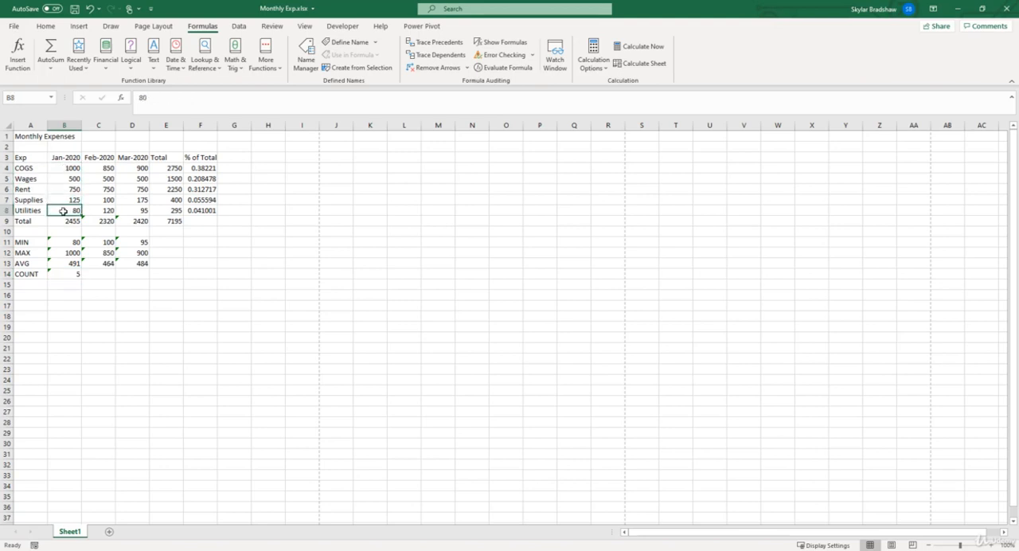
# Step: Label A15 COUNTA and use the COUNTA function in B15 on the January expenses in B4:B8
pyautogui.click(34, 283)
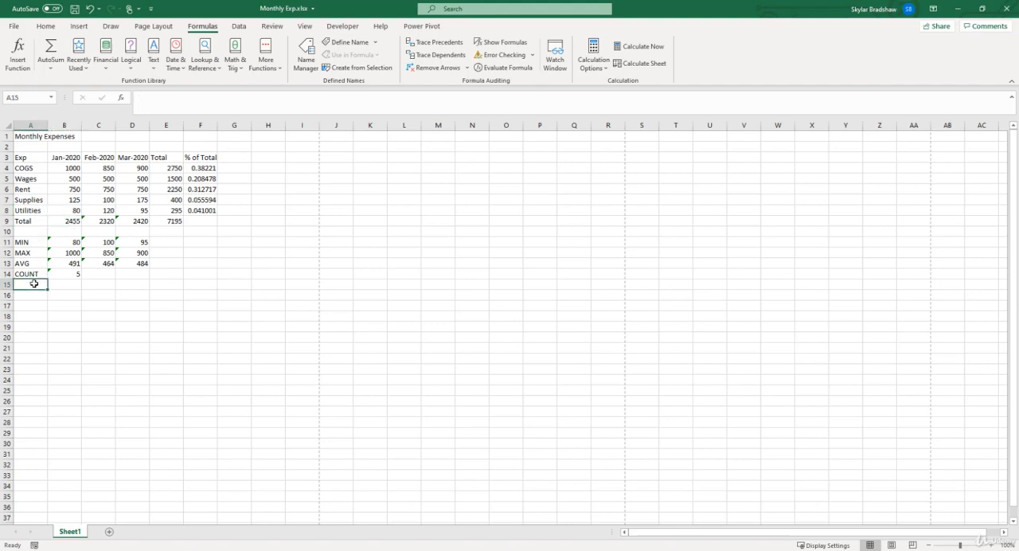
pyautogui.write('COUNTA')
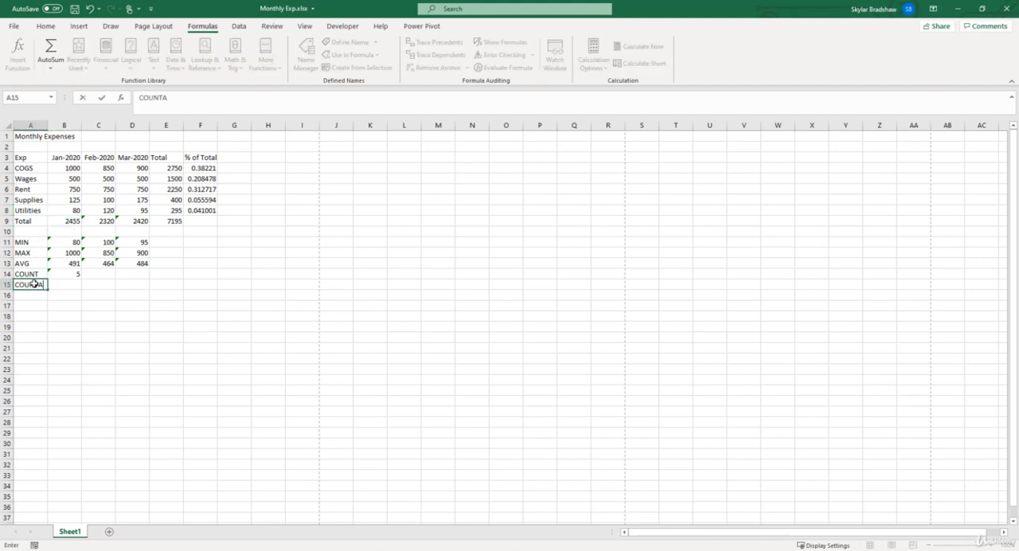
pyautogui.press('Tab')
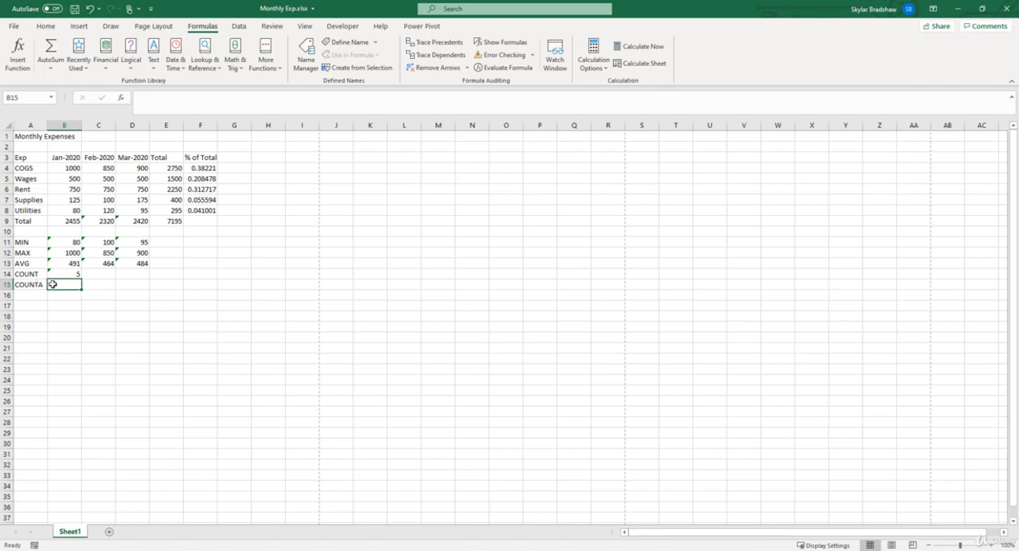
pyautogui.write('=')
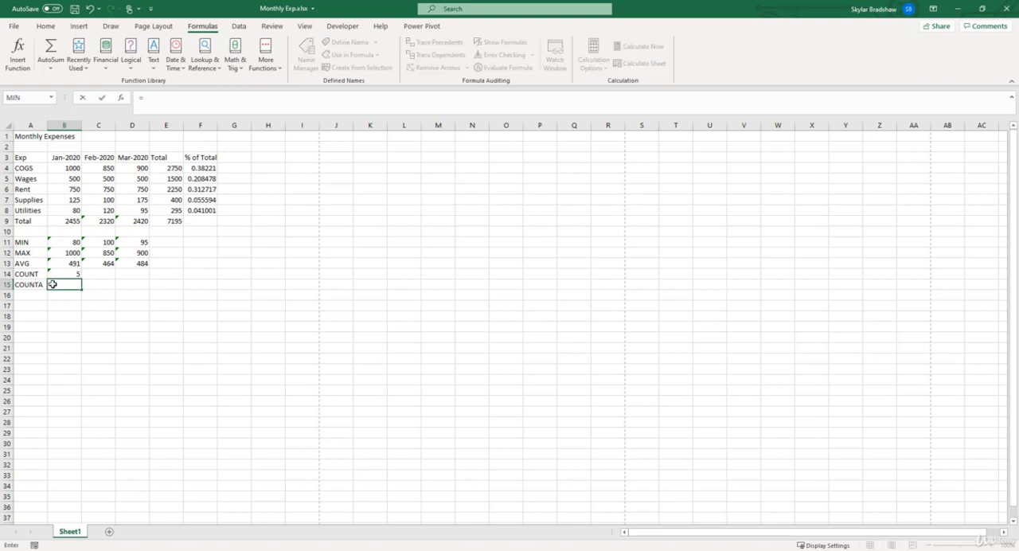
pyautogui.write('count')
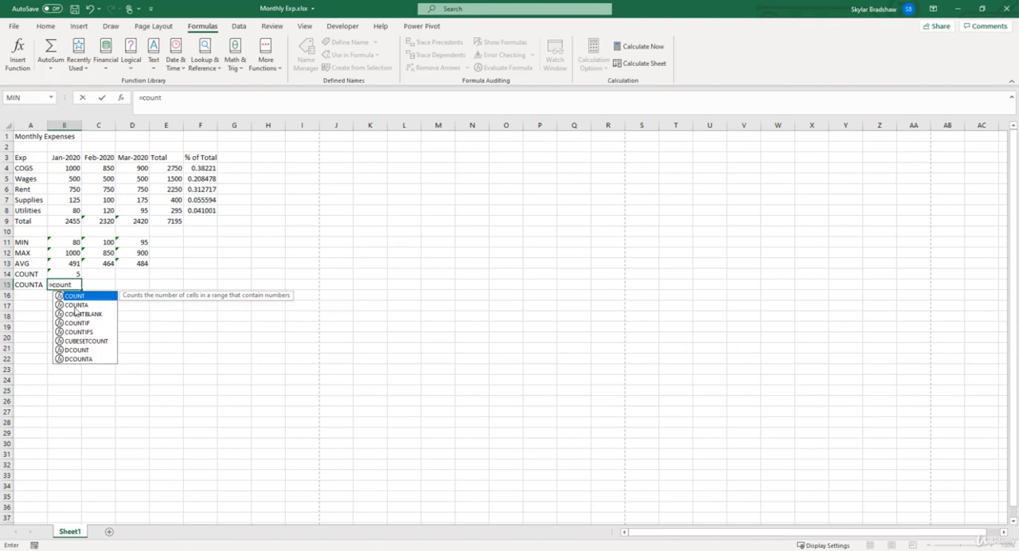
pyautogui.doubleClick(73, 304)
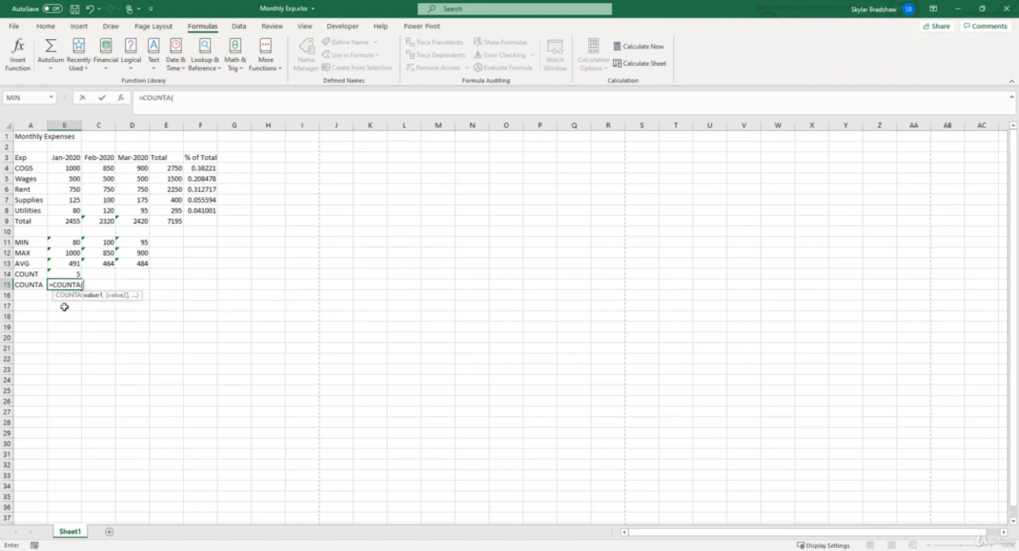
pyautogui.click(120, 101)
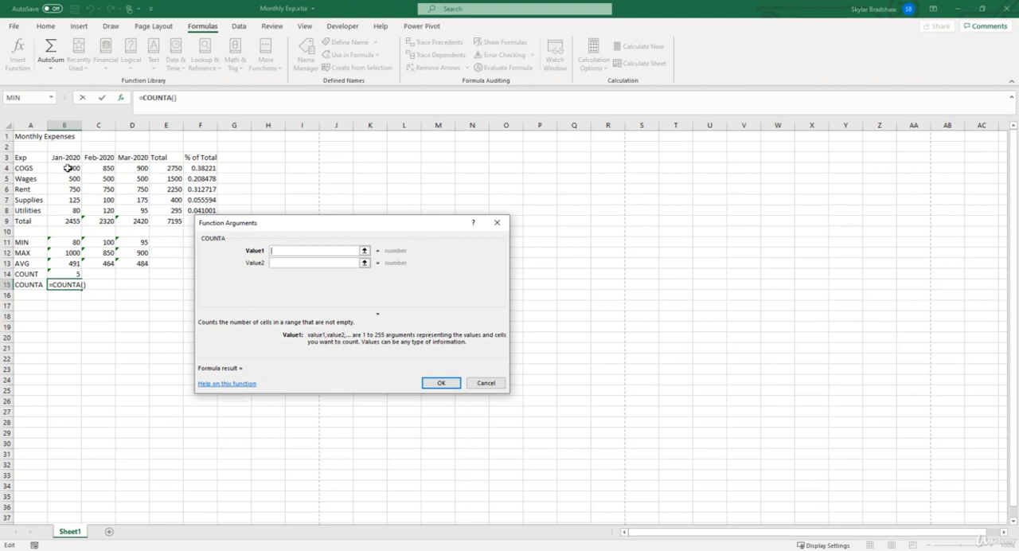
pyautogui.moveTo(67, 168); pyautogui.dragTo(62, 203)
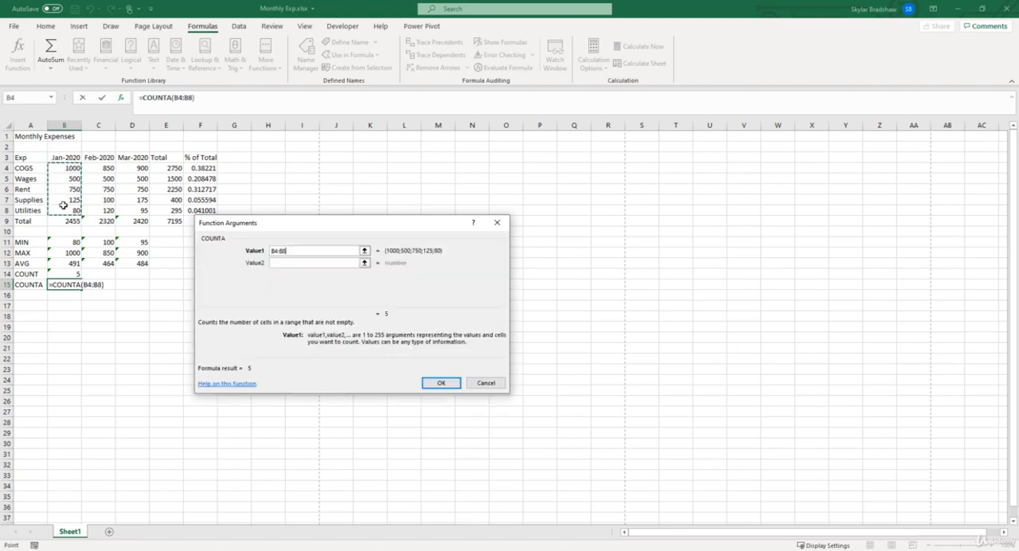
pyautogui.click(440, 382)
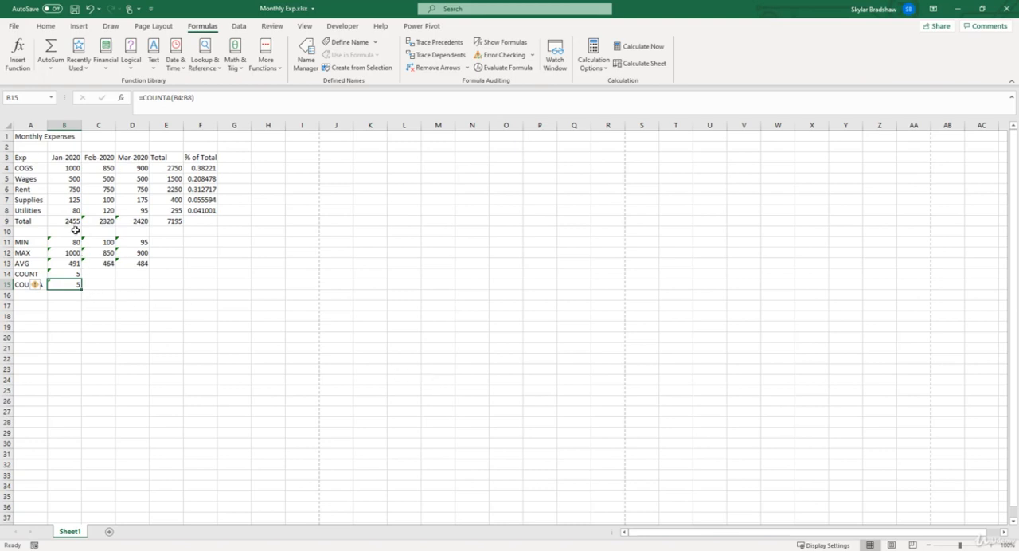
# Step: Replace the January Rent value in B6 with the word "text" and select B4:B8 to check the range
pyautogui.click(62, 189)
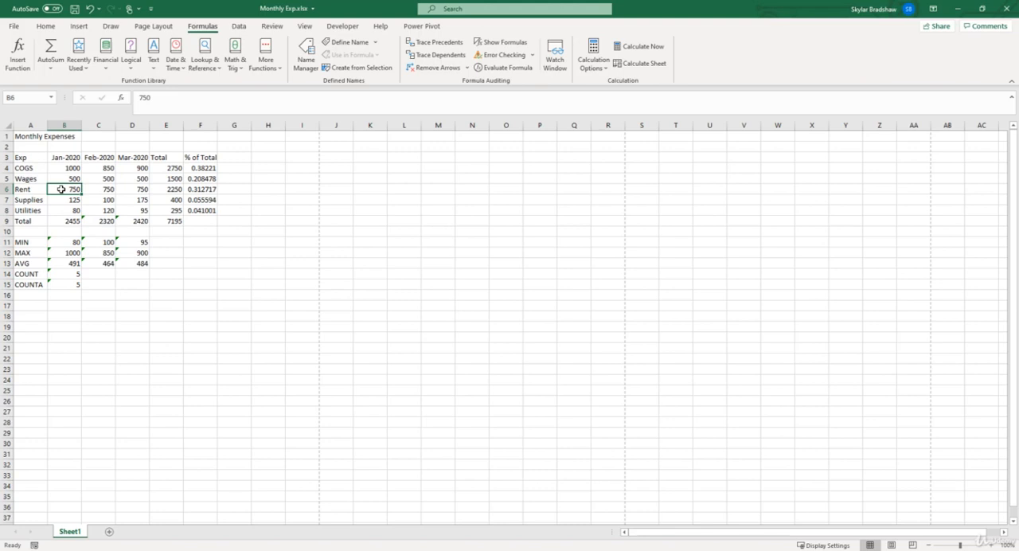
pyautogui.press('Delete')
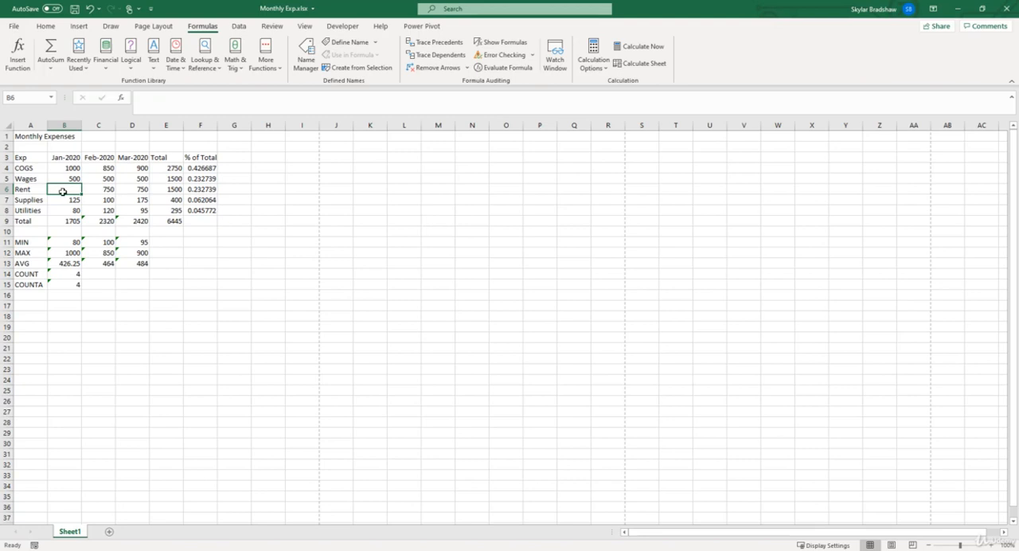
pyautogui.write('text')
pyautogui.press('Return')
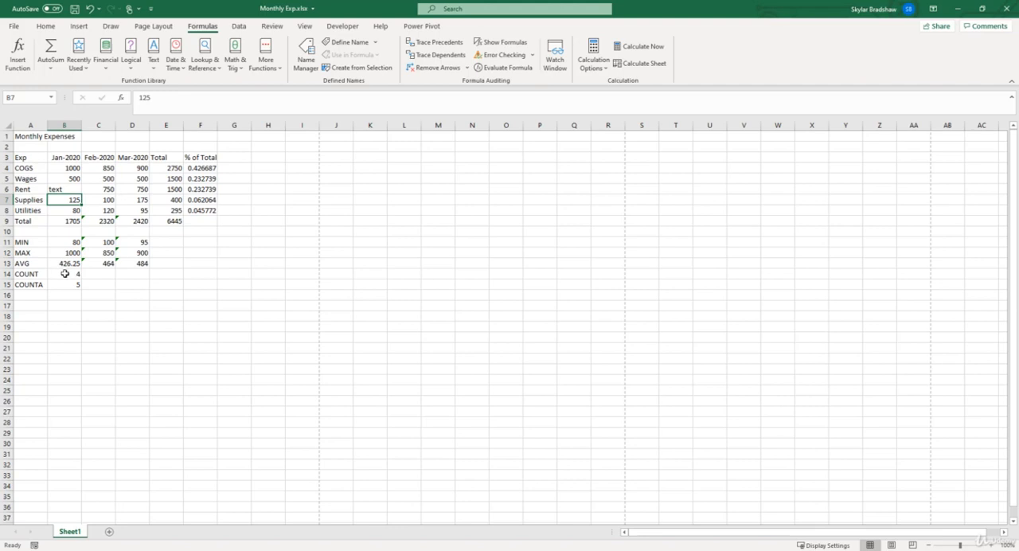
pyautogui.moveTo(62, 169); pyautogui.dragTo(62, 210)
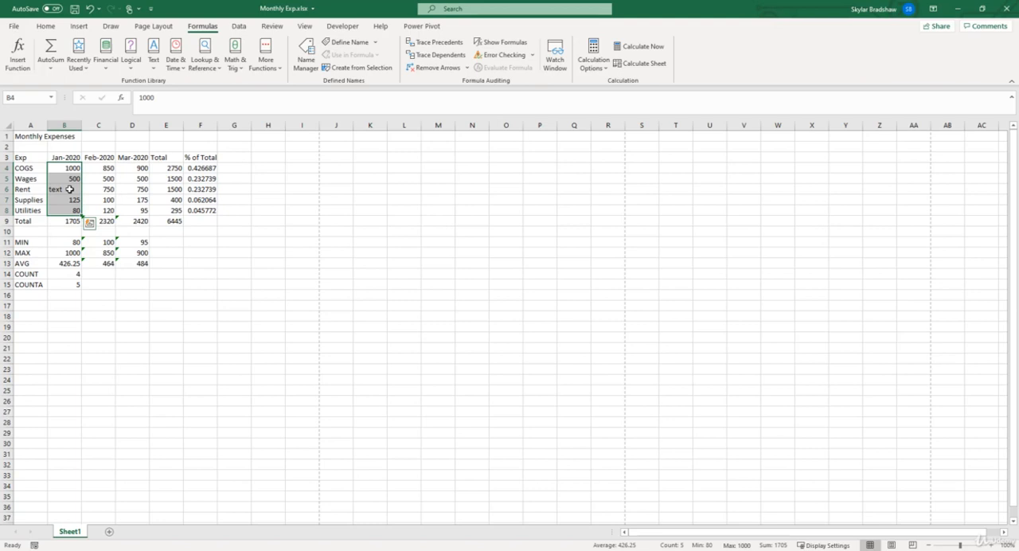
# Step: Label A16 COUNTBLANK and use the COUNTBLANK function in B16 on the January expenses in B4:B8
pyautogui.click(33, 292)
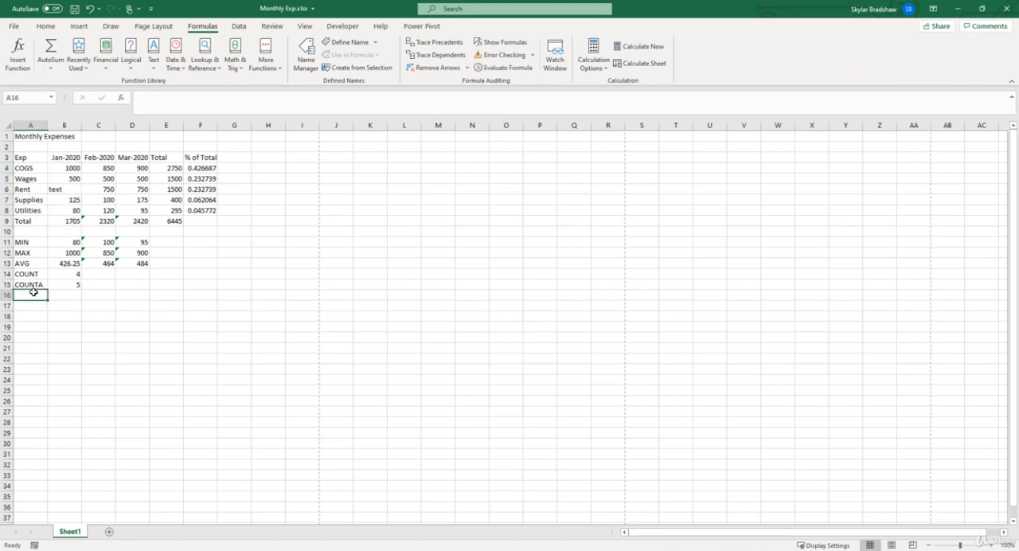
pyautogui.write('COUNTB')
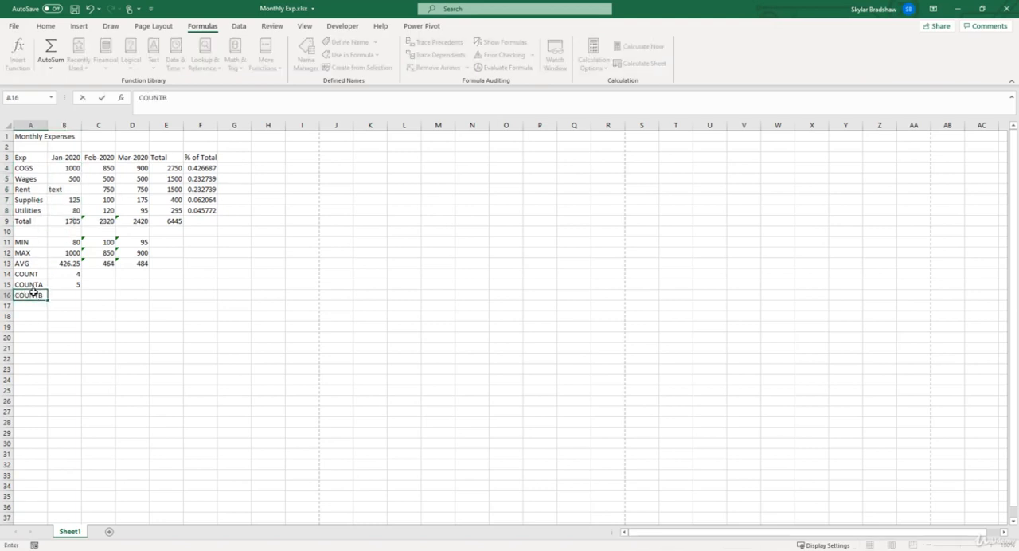
pyautogui.write('LANK')
pyautogui.press('Tab')
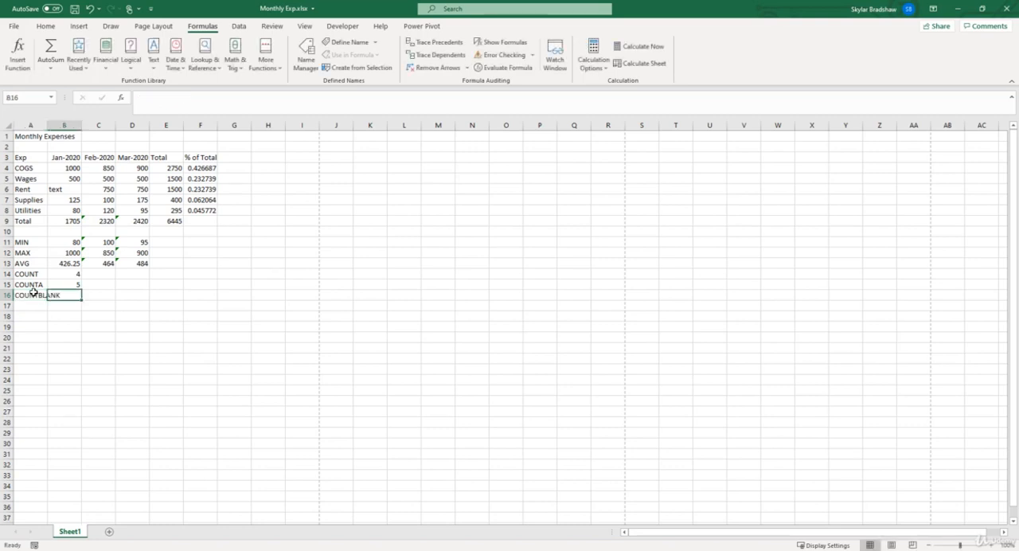
pyautogui.write('=count')
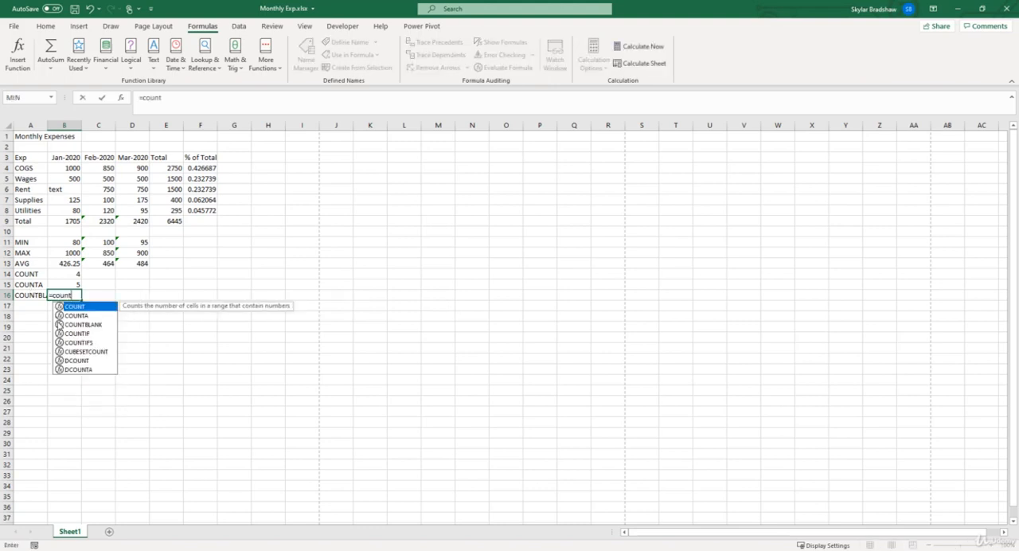
pyautogui.doubleClick(69, 325)
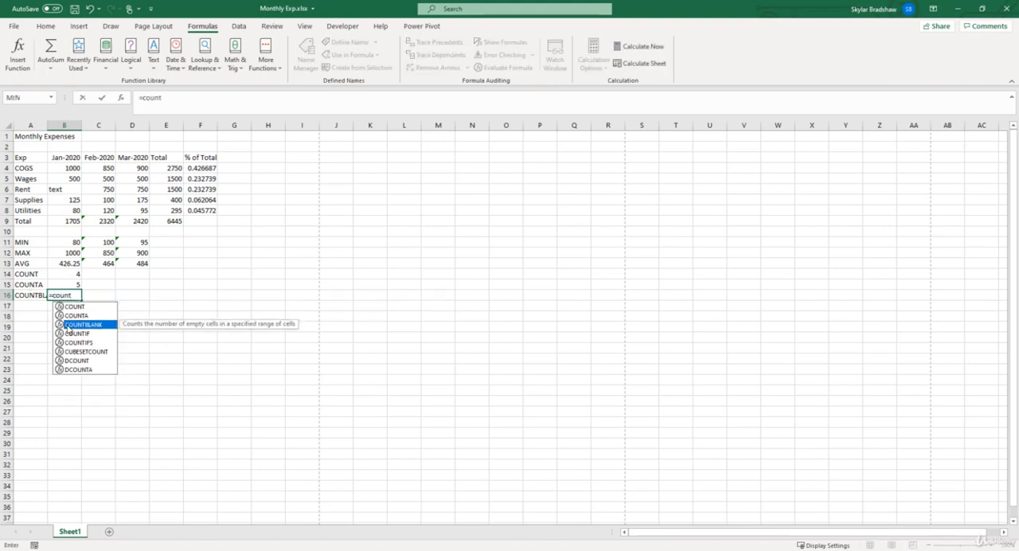
pyautogui.click(122, 98)
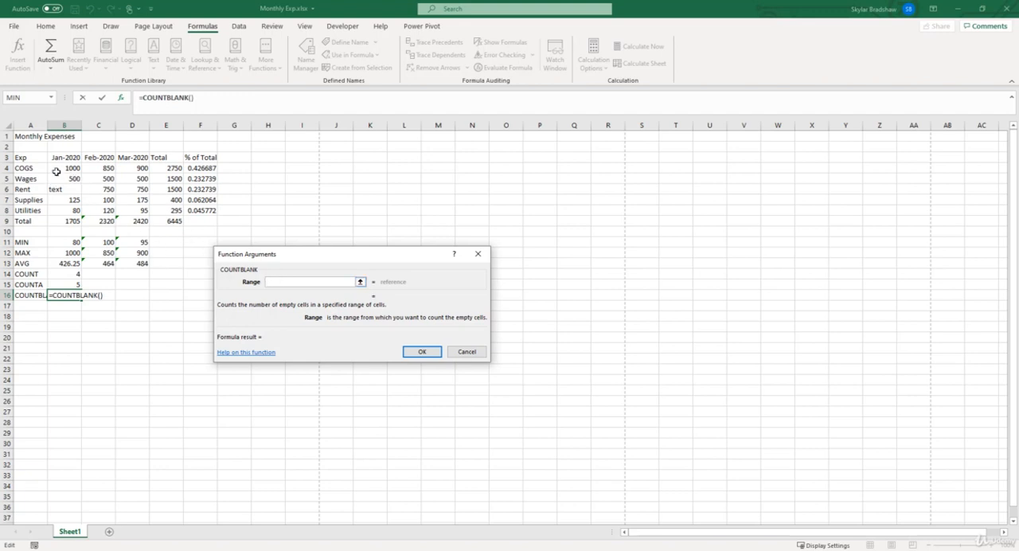
pyautogui.moveTo(57, 168); pyautogui.dragTo(58, 208)
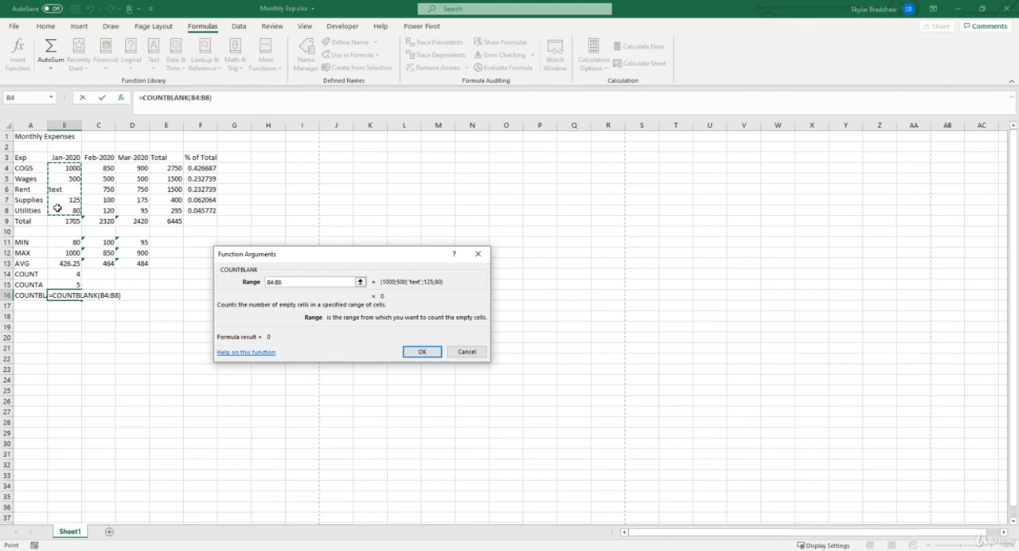
pyautogui.press('Return')
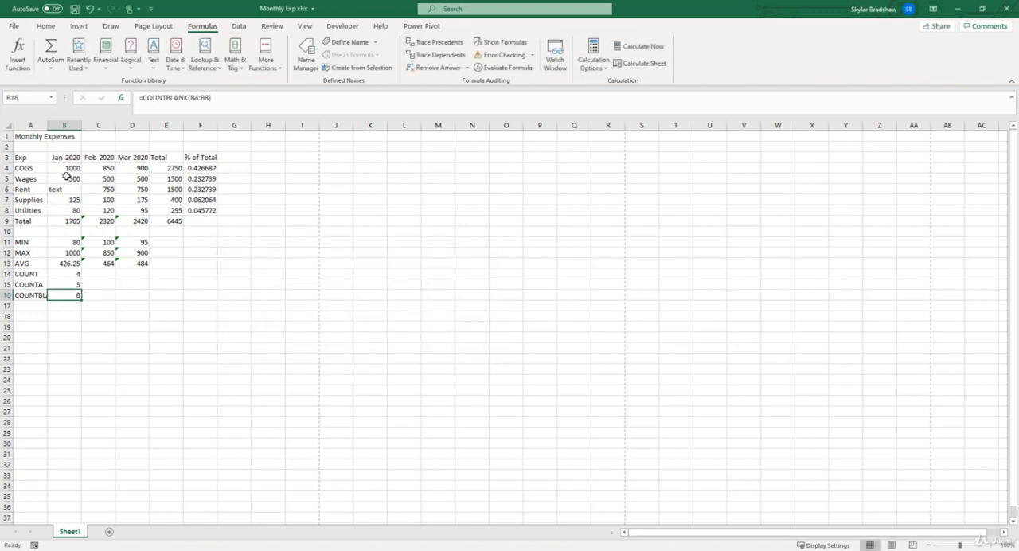
# Step: Clear the January Rent cell B6 to test how the three count formulas treat a blank
pyautogui.click(66, 194)
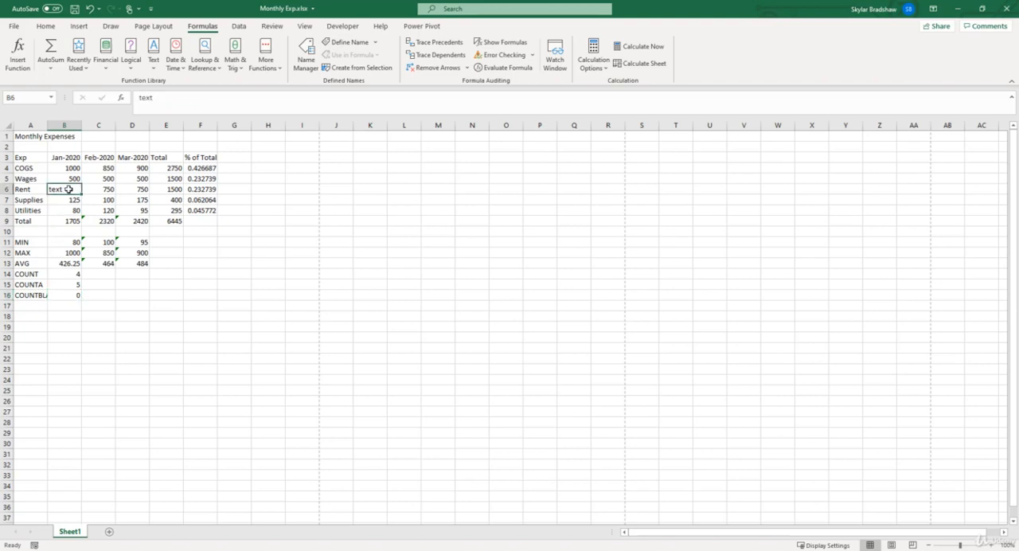
pyautogui.press('BackSpace')
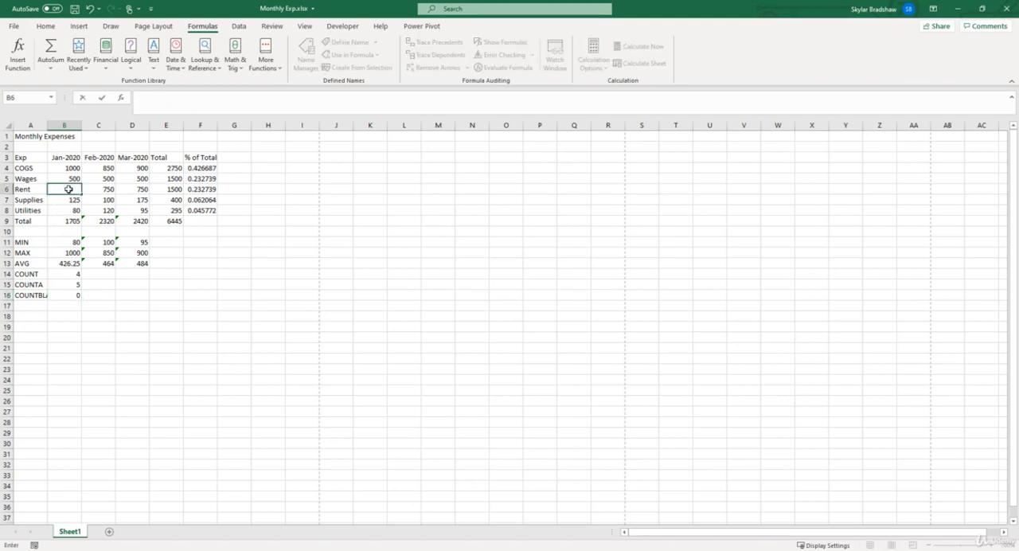
pyautogui.press('Return')
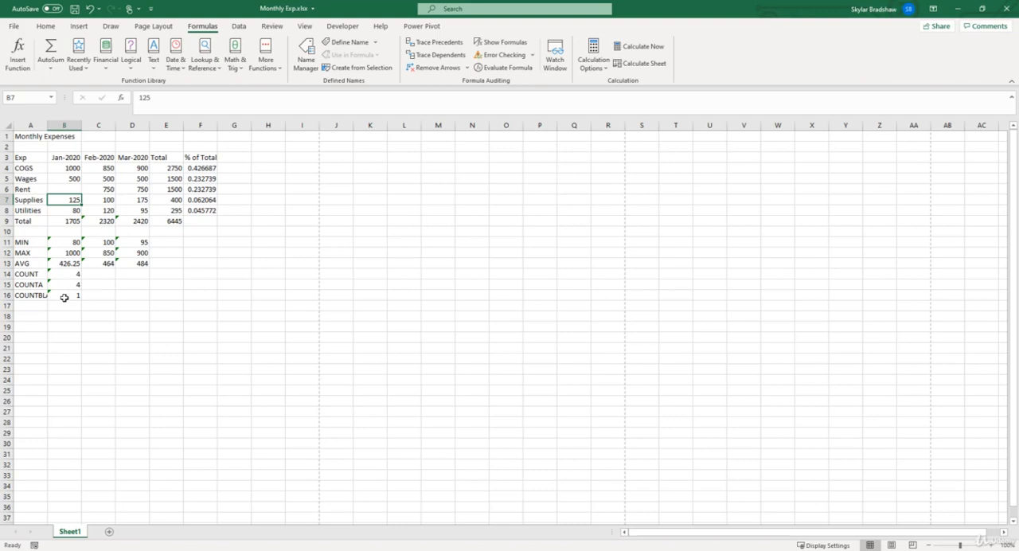
# Step: Enter 750 as the January Rent value in B6
pyautogui.click(67, 187)
pyautogui.write('750')
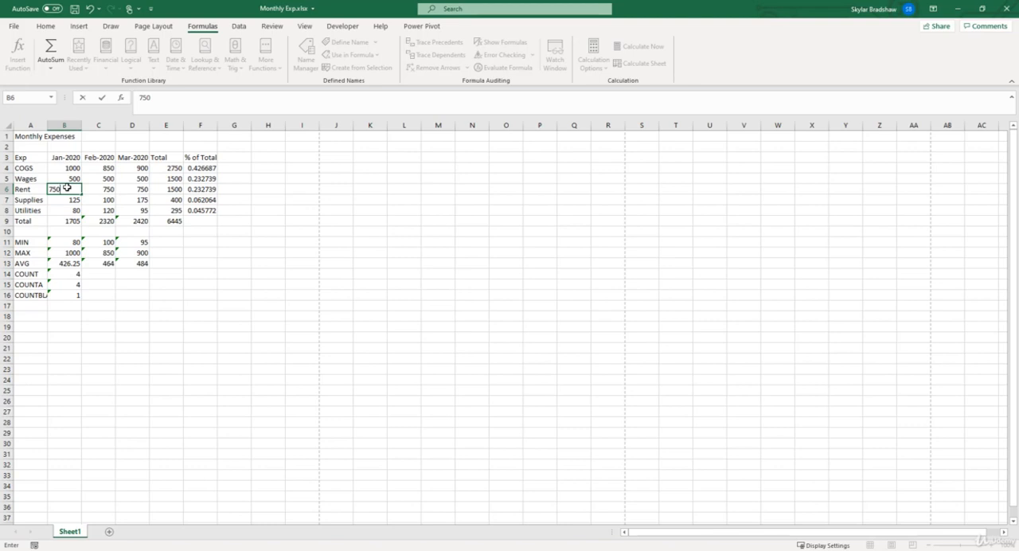
pyautogui.press('Return')
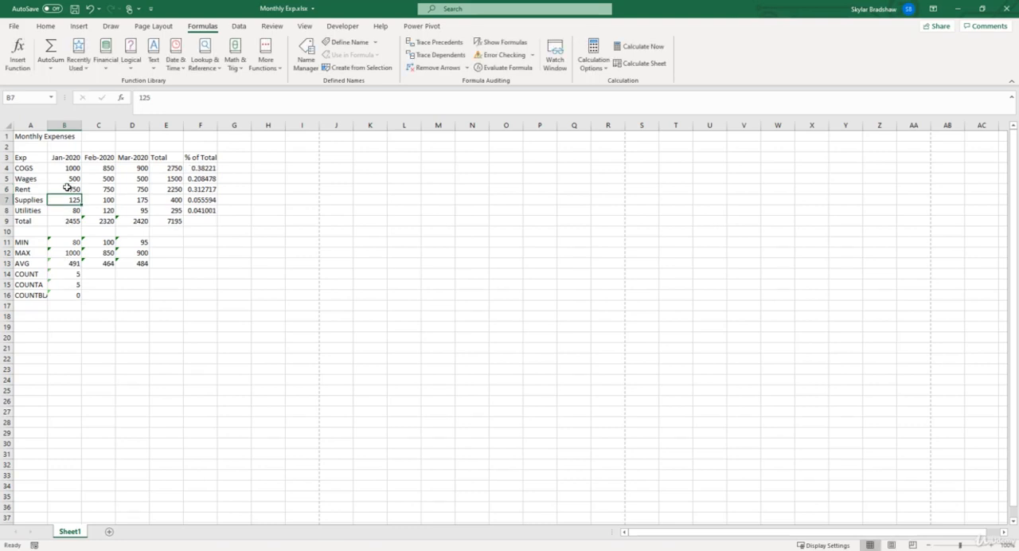
pyautogui.moveTo(62, 273); pyautogui.dragTo(61, 295)
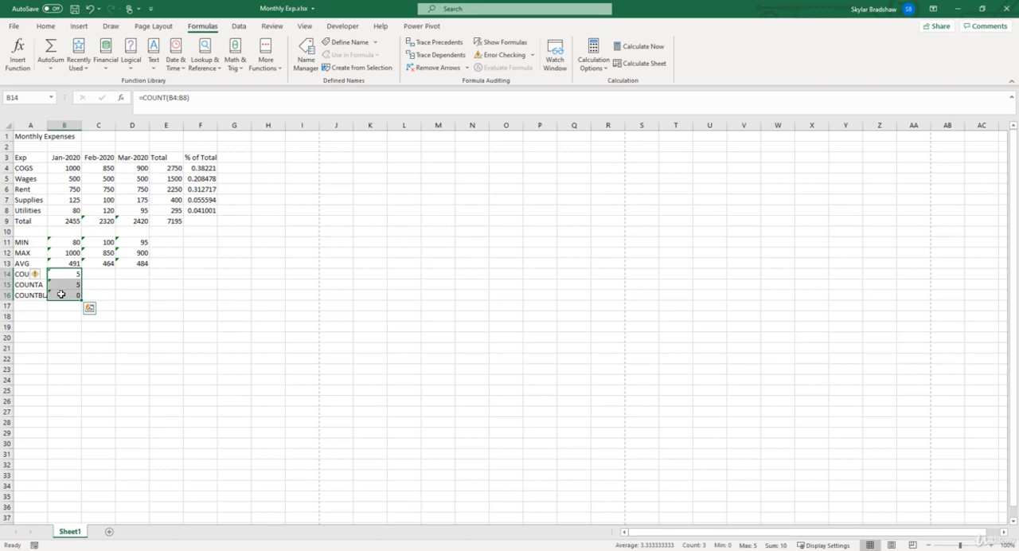
pyautogui.moveTo(23, 242); pyautogui.dragTo(23, 292)
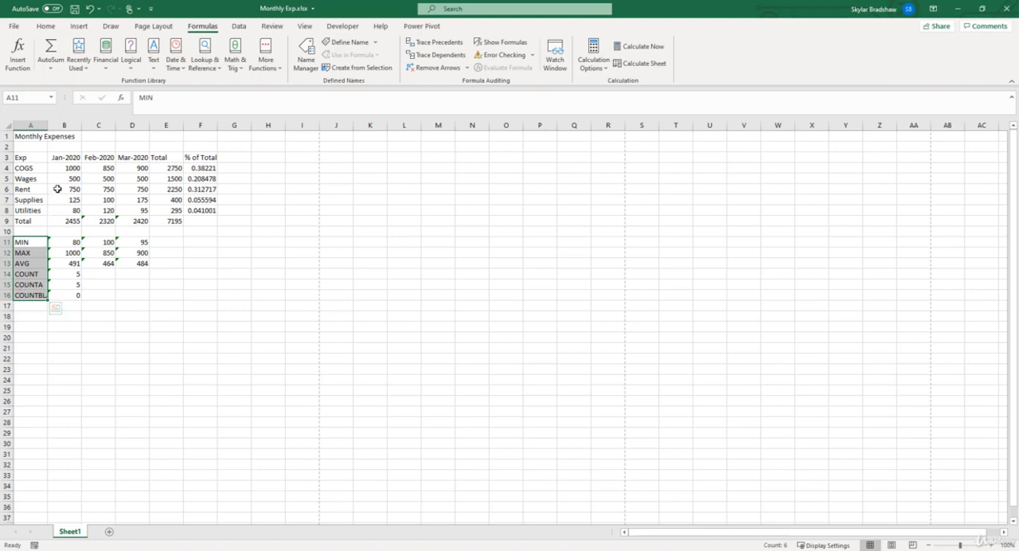
# Step: Select the January expenses in B4:B8 and remove the Minimum and Maximum statistics from the status bar
pyautogui.moveTo(65, 168); pyautogui.dragTo(65, 209)
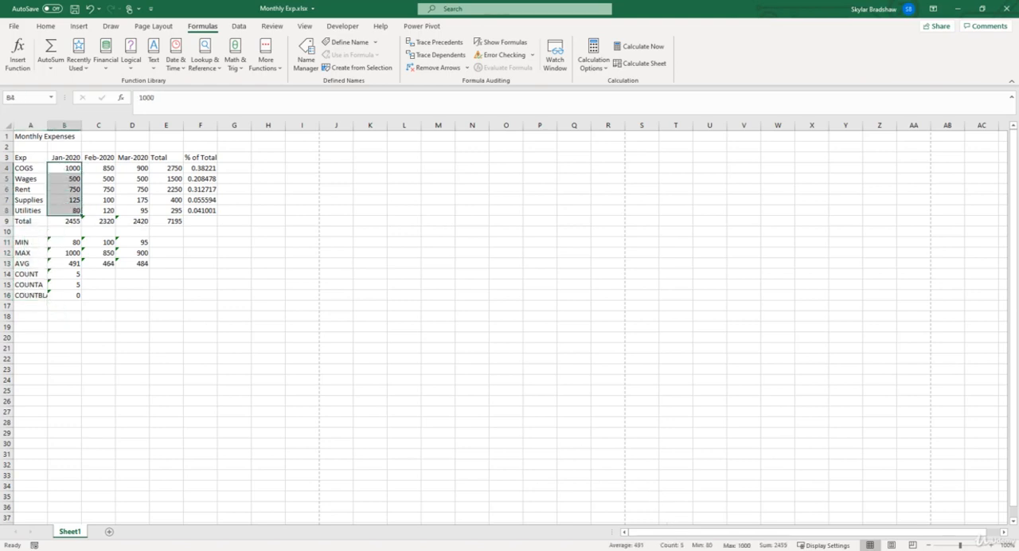
pyautogui.rightClick(714, 547)
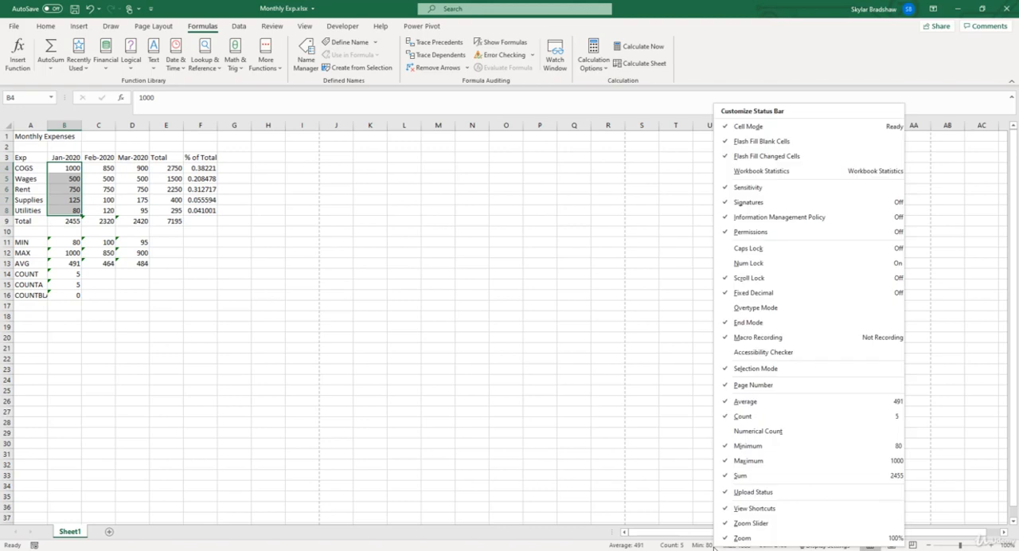
pyautogui.click(748, 446)
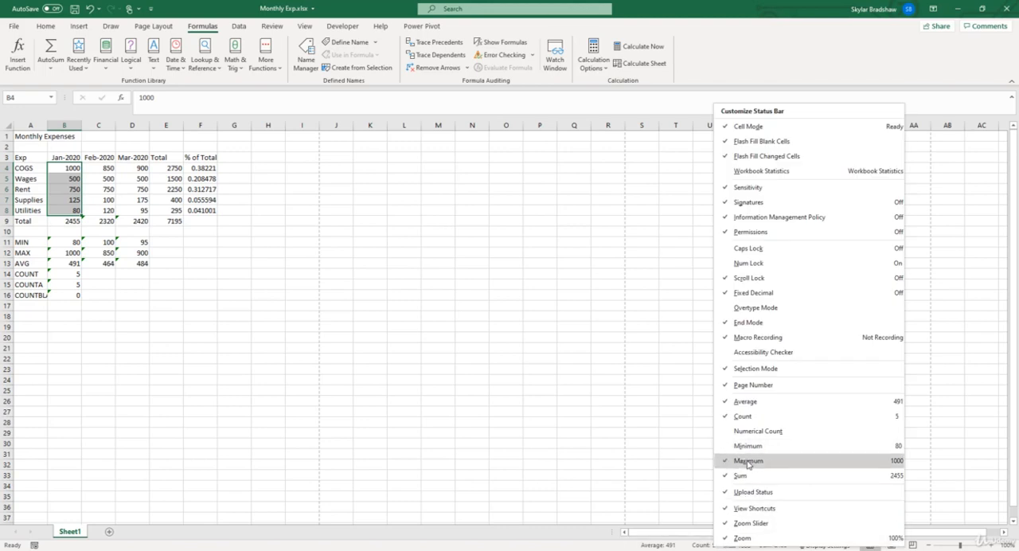
pyautogui.click(748, 460)
pyautogui.press('Escape')
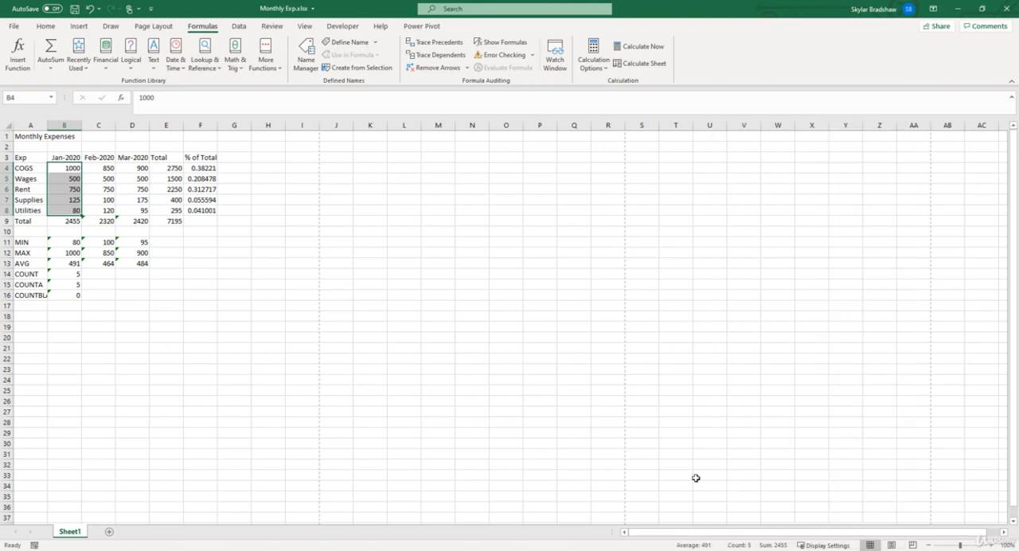